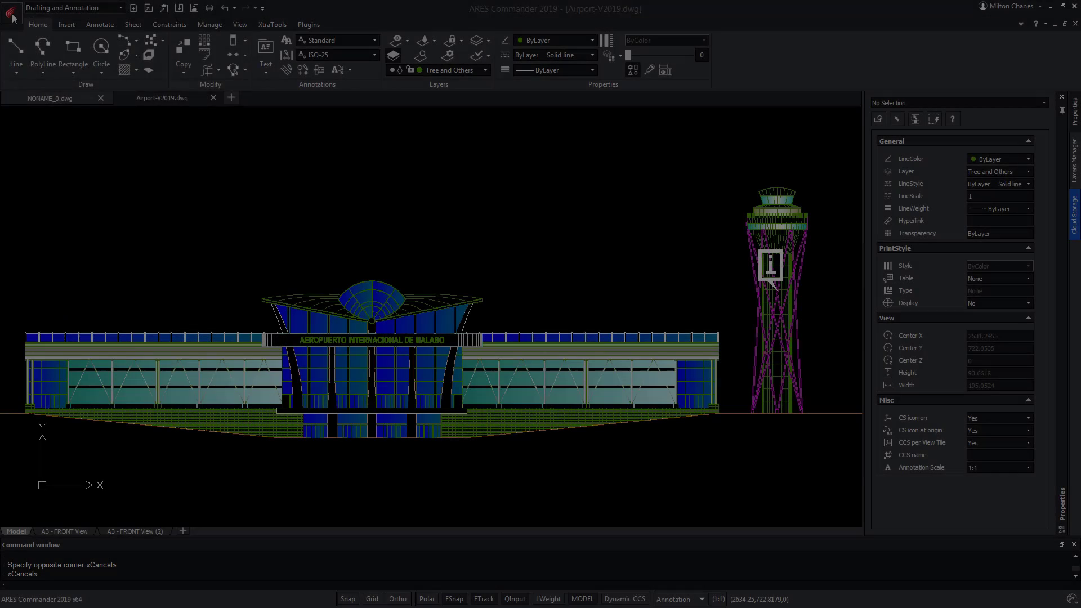
# Step: Save the drawing to cloud storage as Airport-V2019.dwg in R2018 Drawing format
pyautogui.click(10, 10)
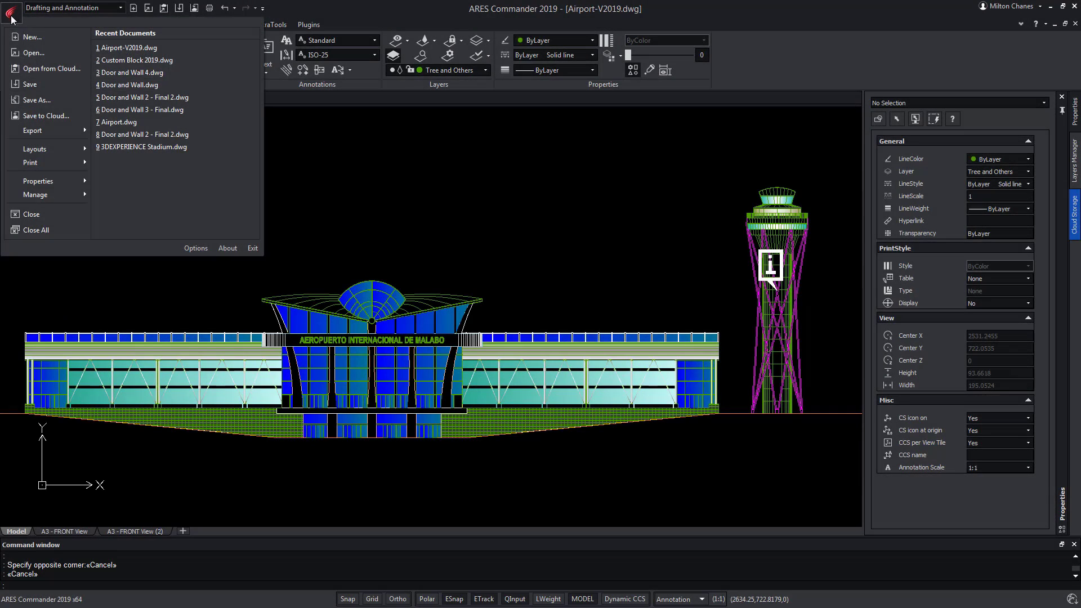
pyautogui.click(70, 118)
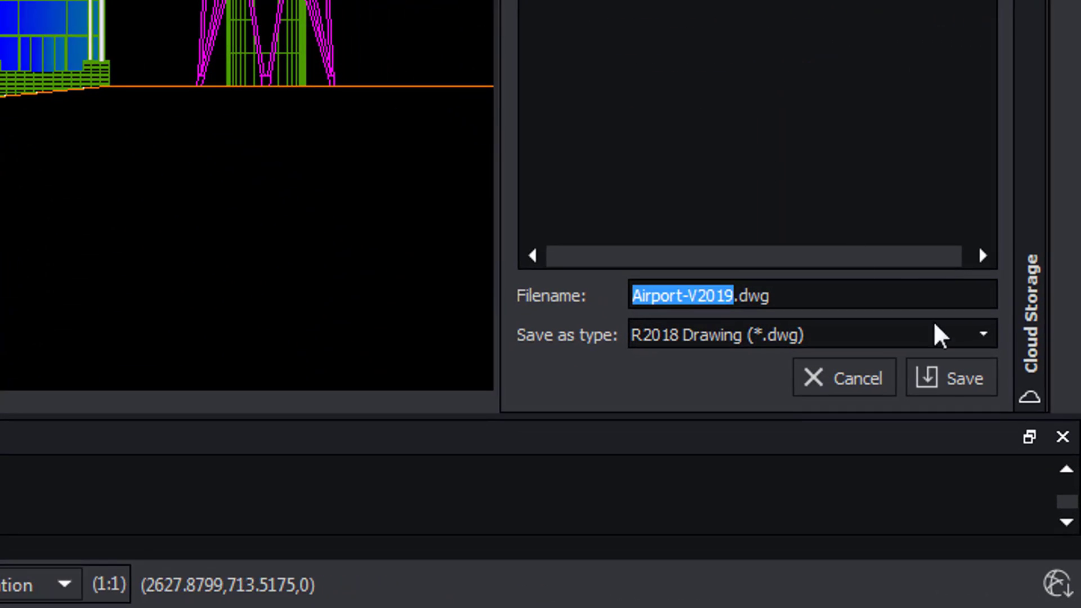
pyautogui.click(946, 380)
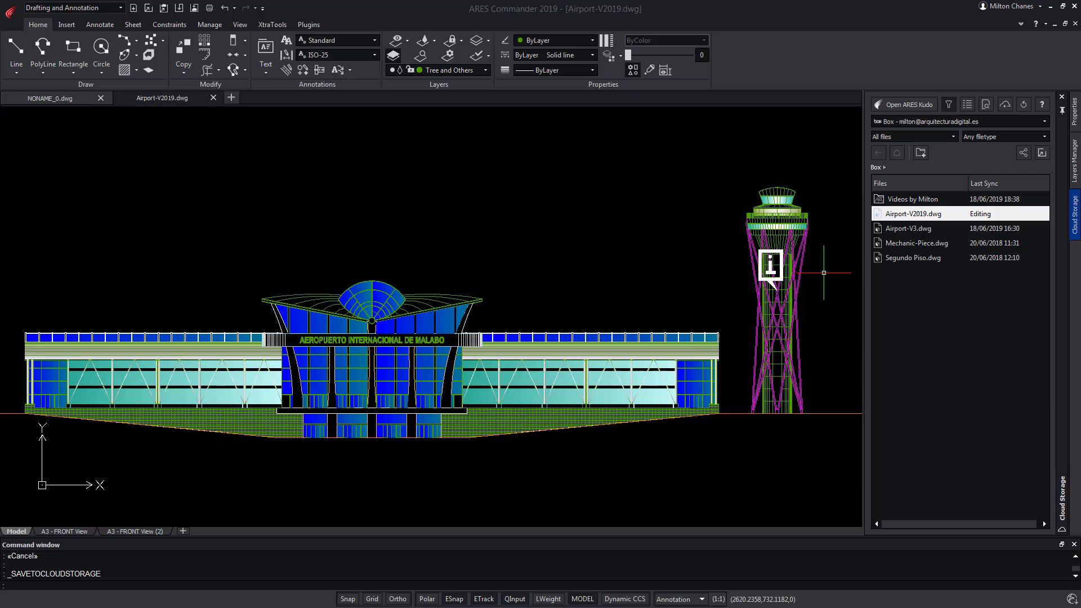
# Step: Open the voice note placed on the control tower, play its recording and close it
pyautogui.moveTo(758, 255); pyautogui.dragTo(581, 273, button='middle')
pyautogui.scroll(6, 514, 259)
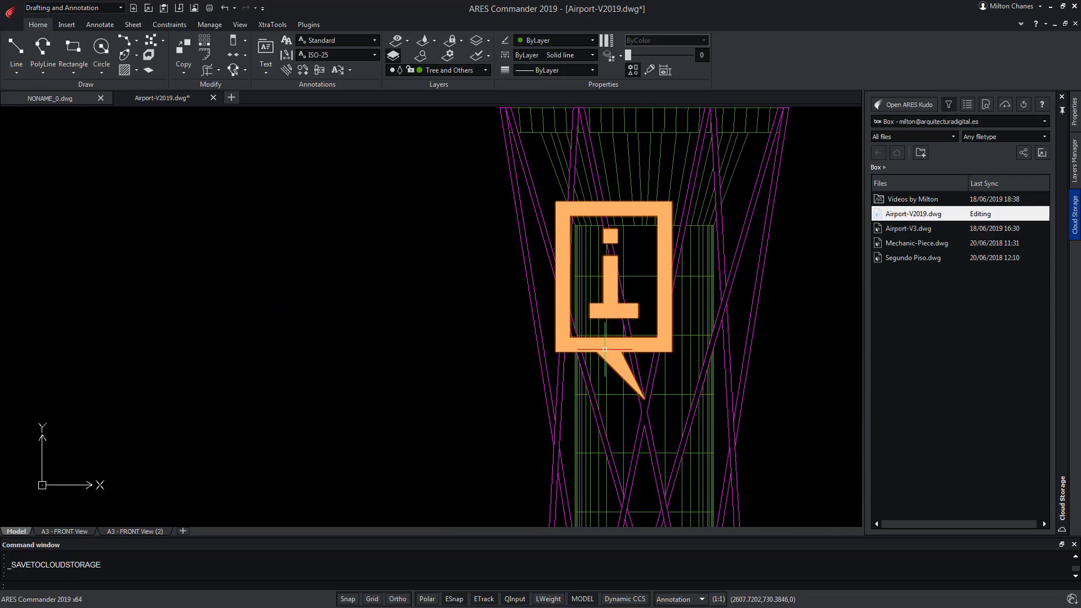
pyautogui.doubleClick(572, 348)
pyautogui.click(503, 276)
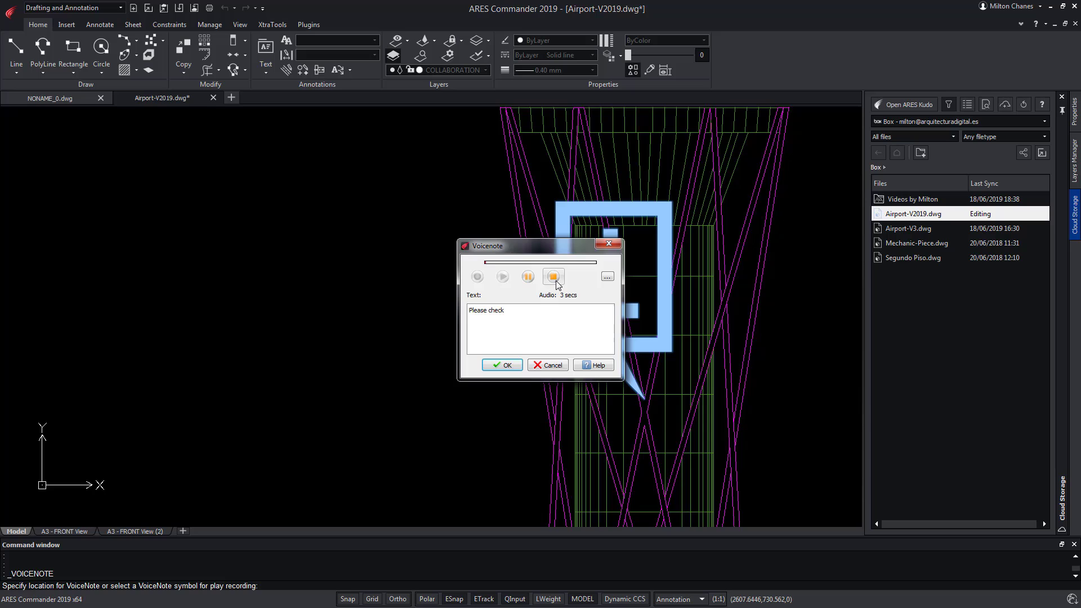
pyautogui.click(506, 365)
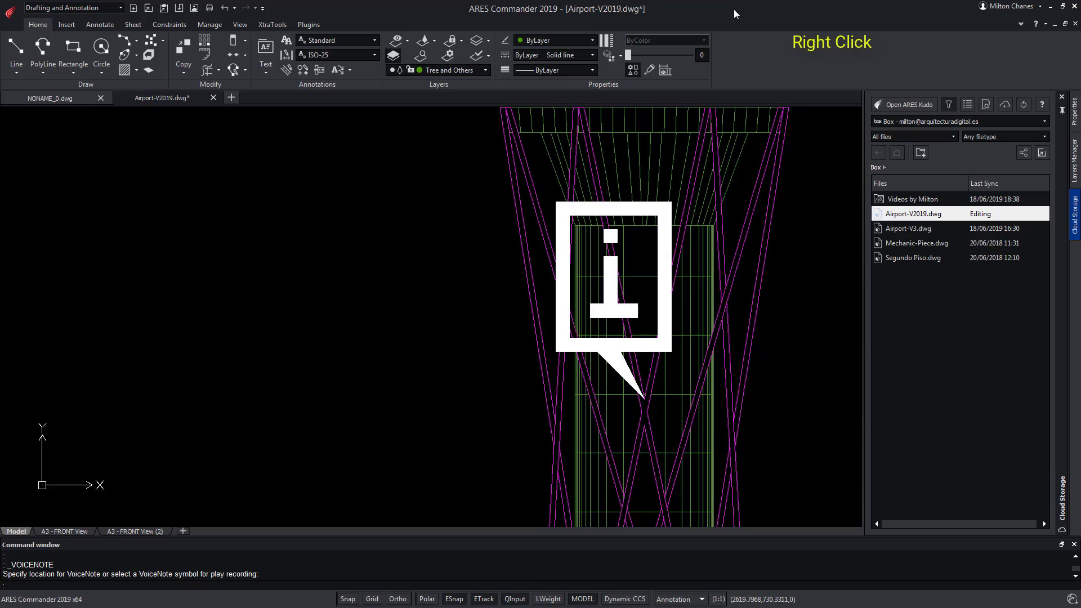
# Step: Show the Comments palette and start a new comment thread linked to the entities of the control tower's head
pyautogui.rightClick(747, 49)
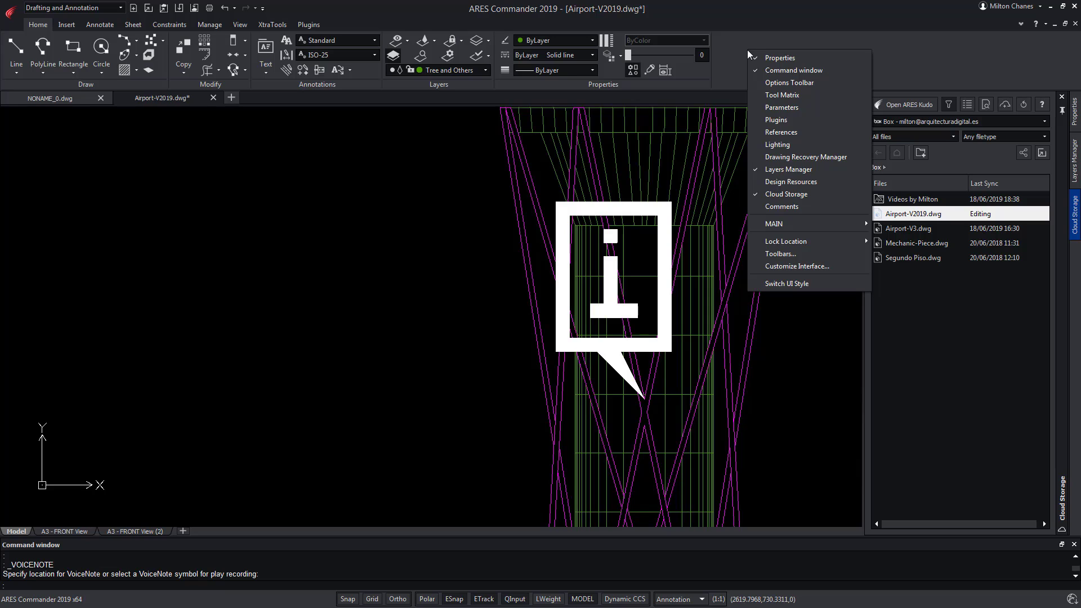
pyautogui.click(805, 207)
pyautogui.moveTo(791, 235); pyautogui.dragTo(603, 433, button='middle')
pyautogui.scroll(-2, 603, 433)
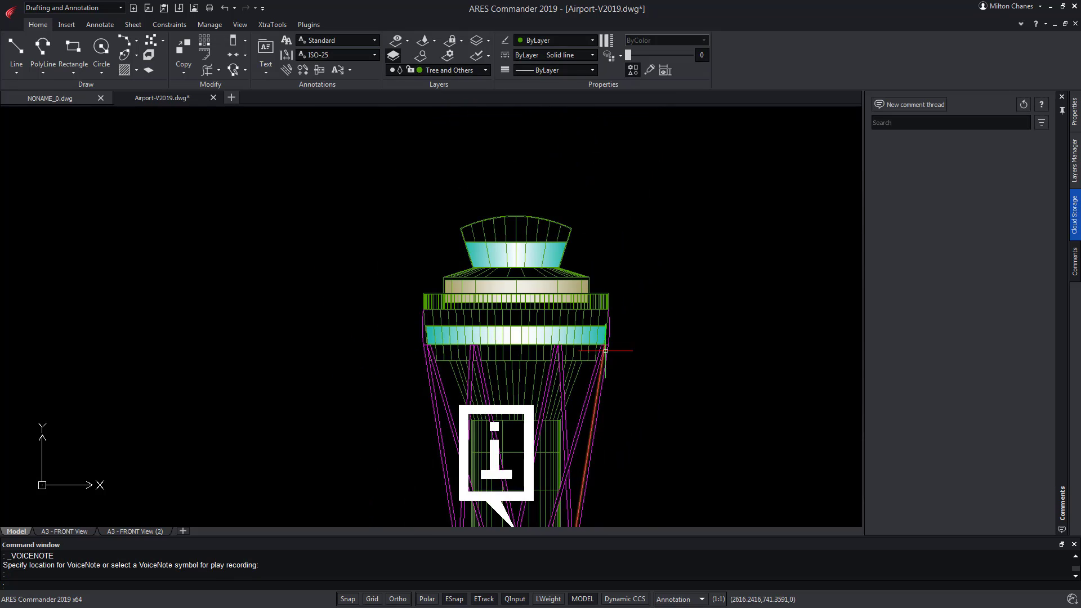
pyautogui.moveTo(606, 351)
pyautogui.mouseDown(button='middle')
pyautogui.moveTo(613, 309)
pyautogui.moveTo(596, 299)
pyautogui.mouseUp(button='middle')
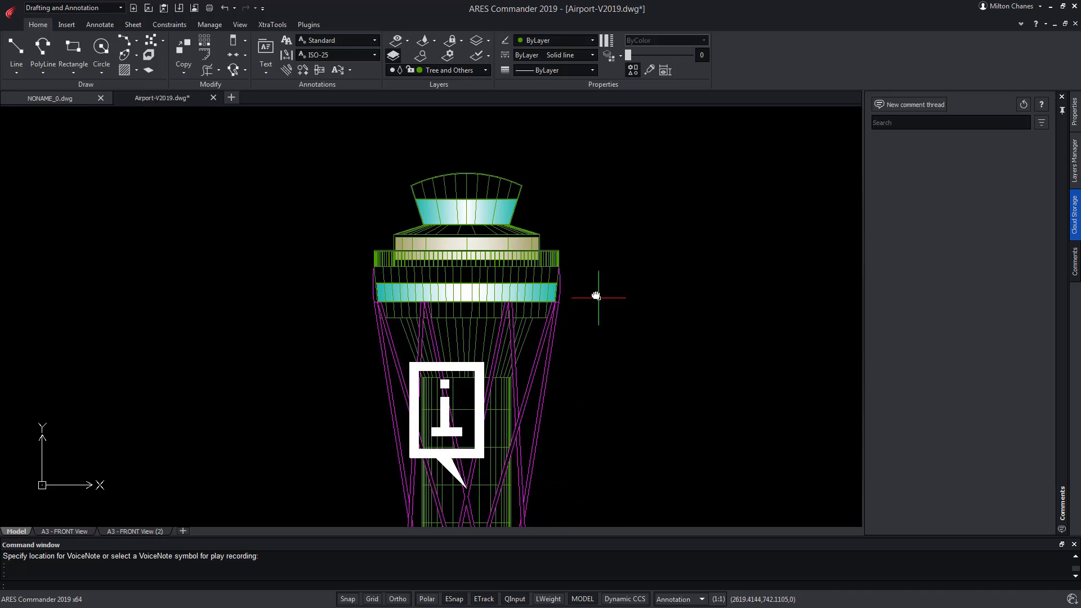
pyautogui.click(907, 105)
pyautogui.click(899, 178)
pyautogui.click(634, 148)
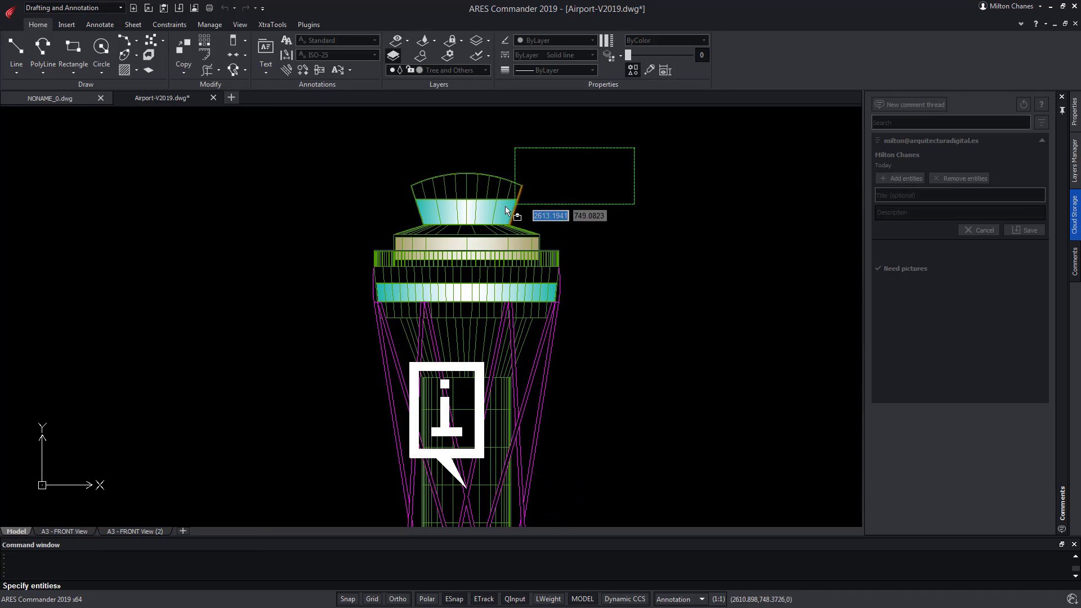
pyautogui.click(314, 330)
# Step: Title the thread "I need photos", describe it as "Please, send me photos from the tower viewpoint. Thz", and save it
pyautogui.click(916, 206)
pyautogui.write('I need p')
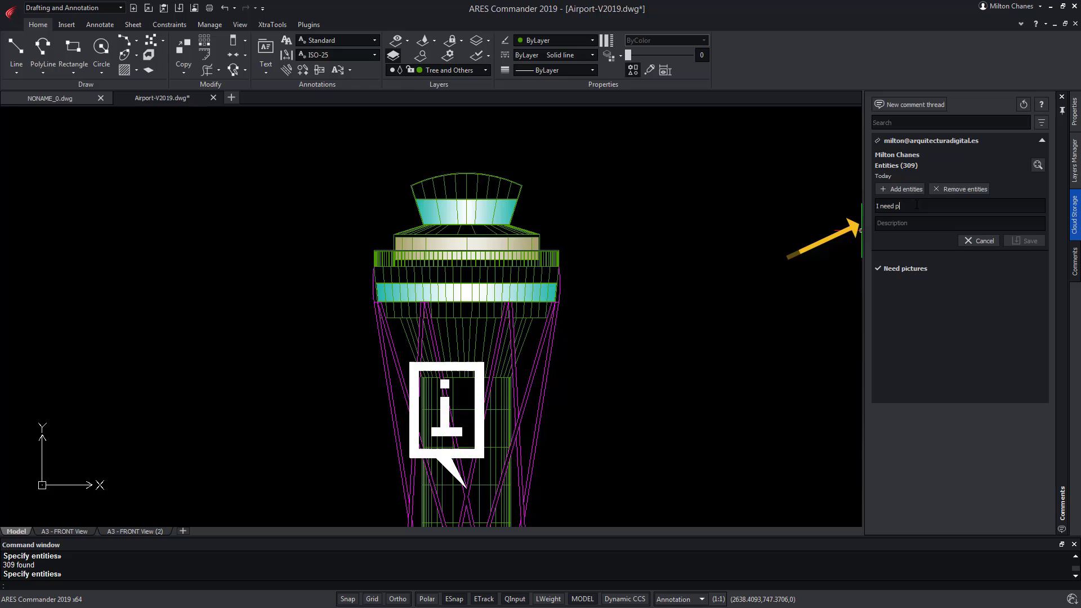
pyautogui.write('hotos')
pyautogui.press('Tab')
pyautogui.write('Please, send me photos from the tower viewpoint. Thz')
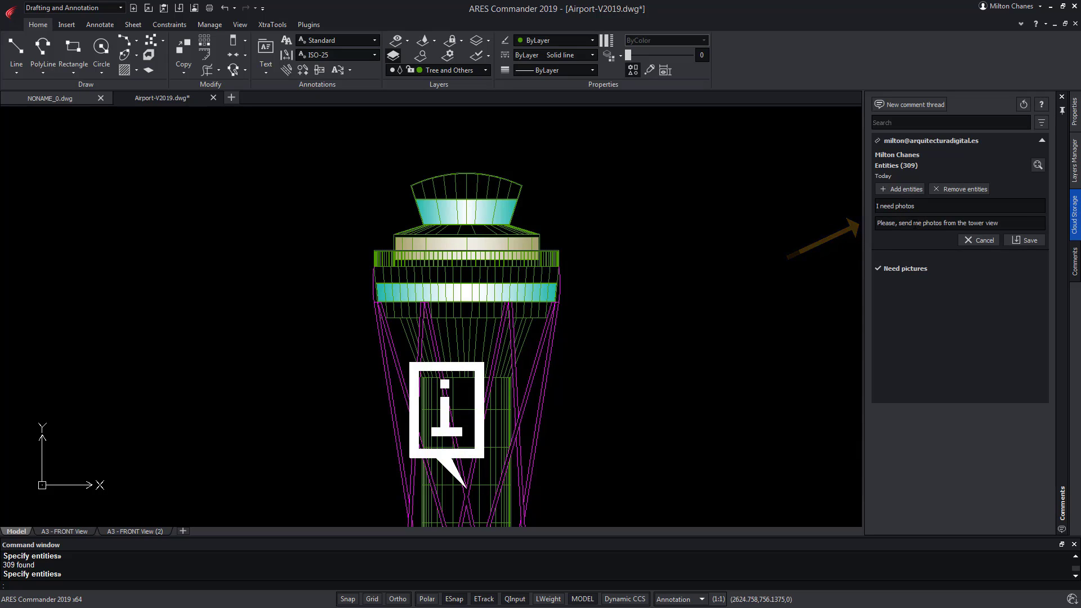
pyautogui.click(1030, 240)
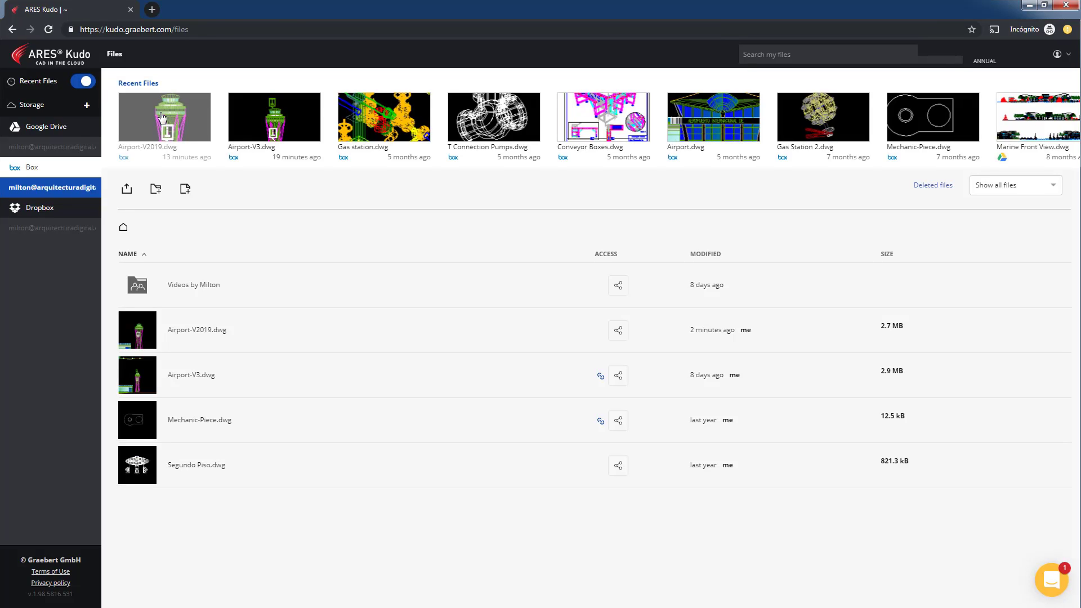
# Step: In ARES Kudo, open the recent file Airport-V2019.dwg and expand the "I need photos" comment thread
pyautogui.click(163, 117)
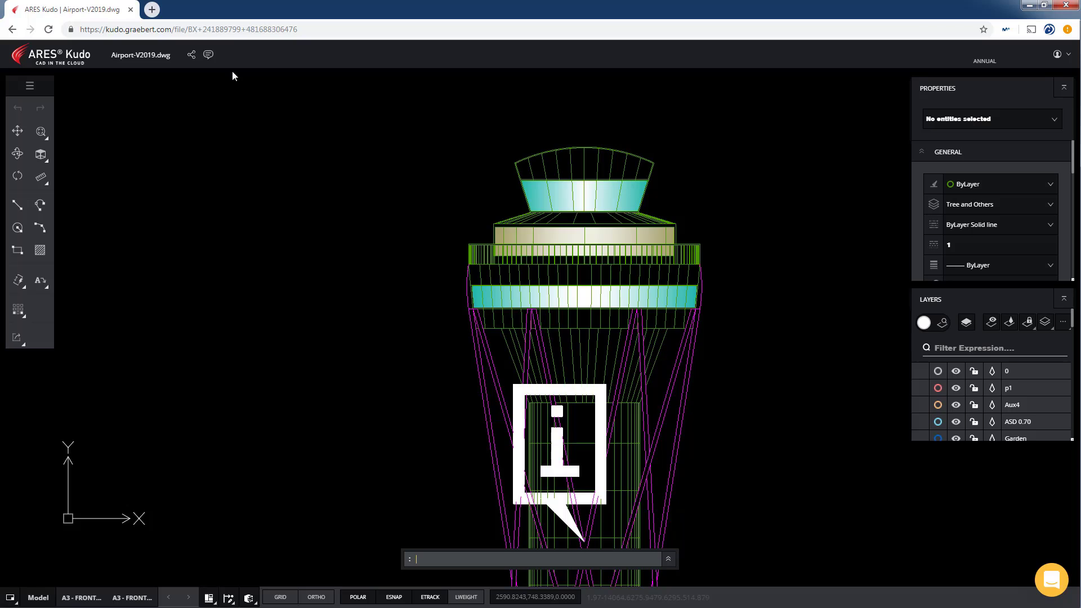
pyautogui.click(209, 55)
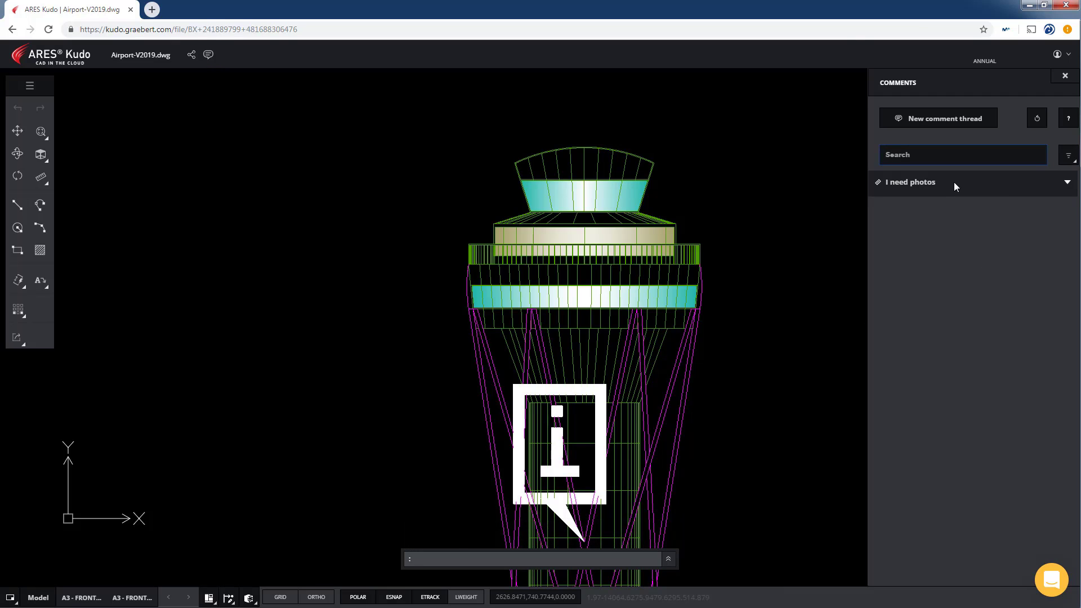
pyautogui.click(1068, 183)
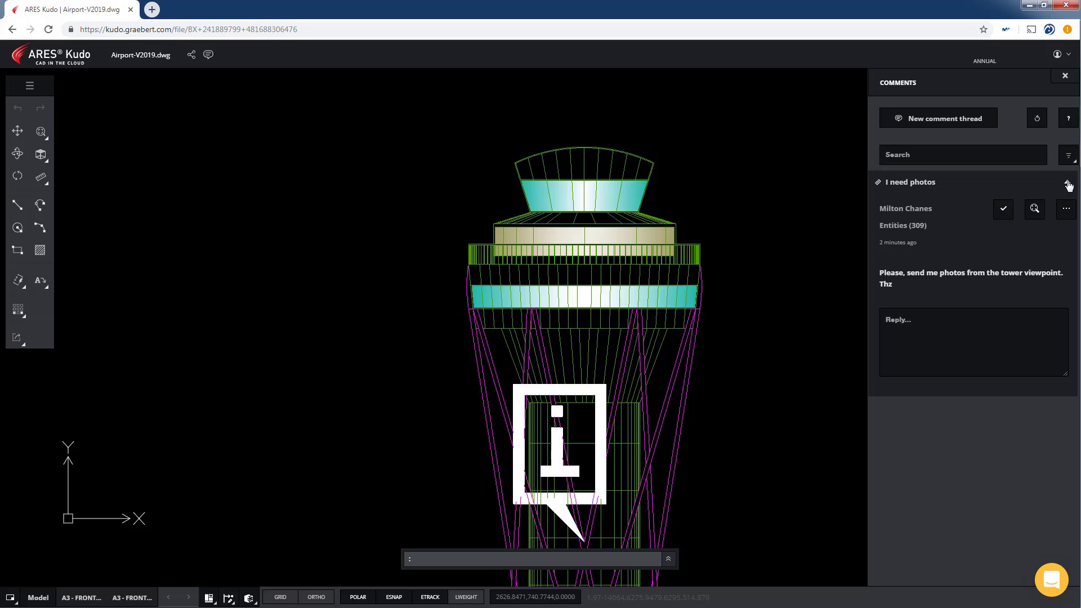
# Step: Post a reply in the thread that addresses the colleague by name and says "please. Take the photos and upload them"
pyautogui.click(938, 330)
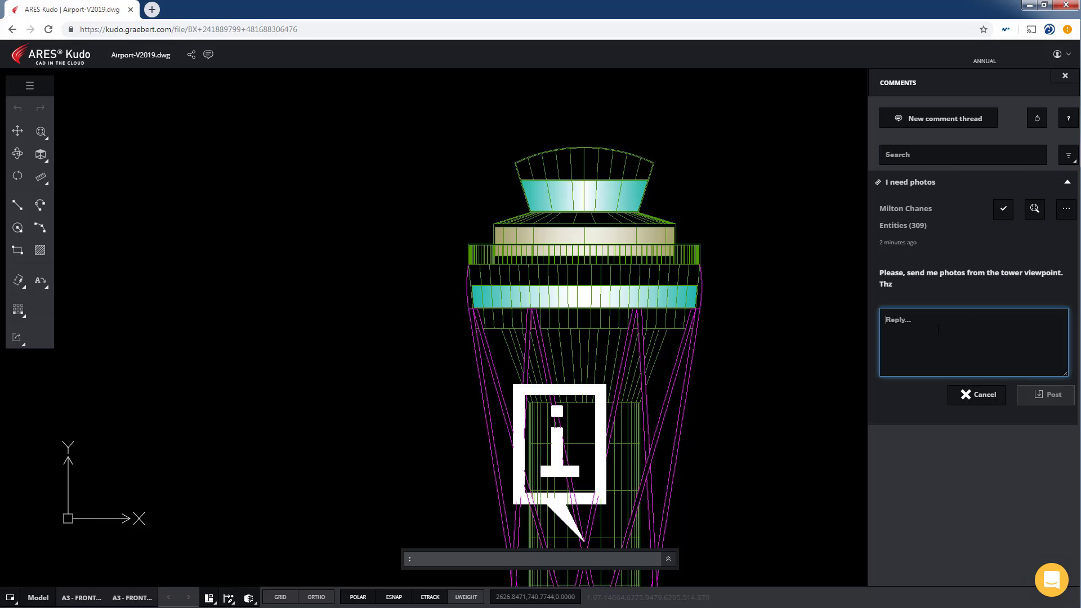
pyautogui.write('Michael, please. Take th')
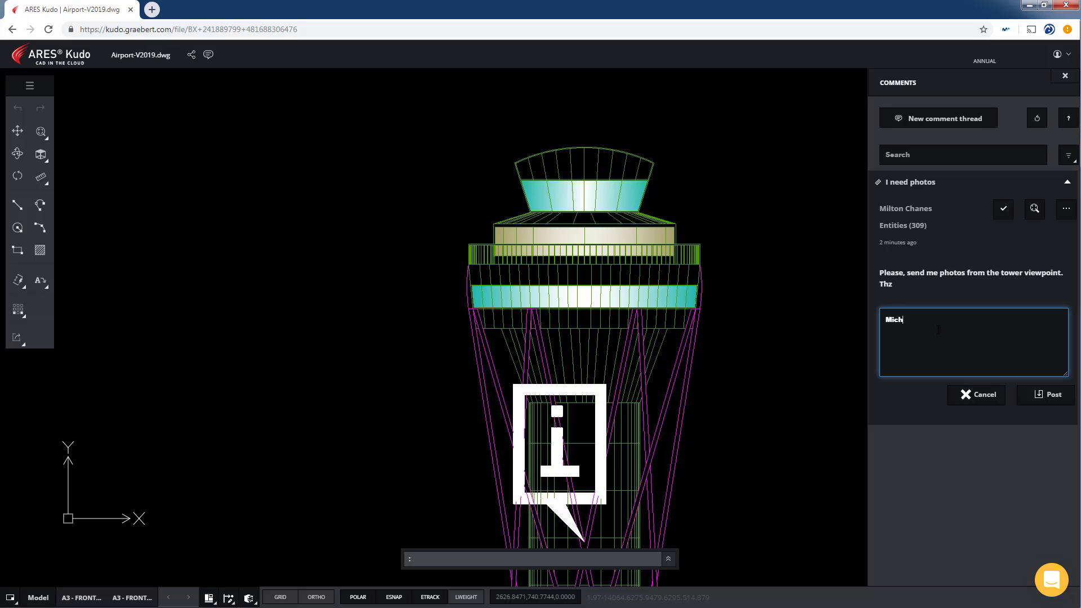
pyautogui.write('e photos and upload them')
pyautogui.click(1053, 396)
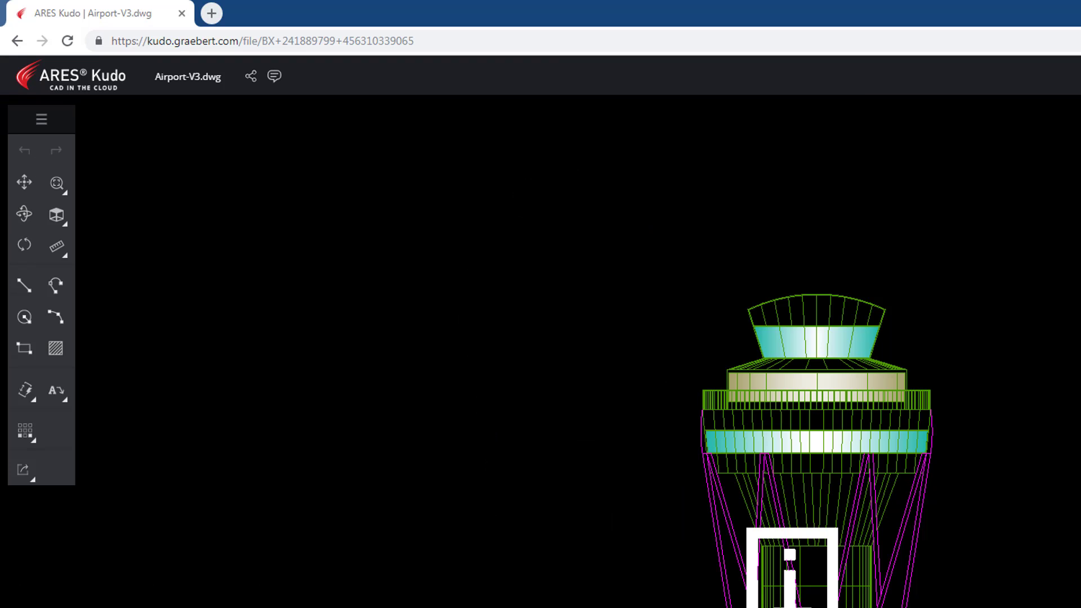
pyautogui.click(39, 119)
pyautogui.moveTo(120, 130)
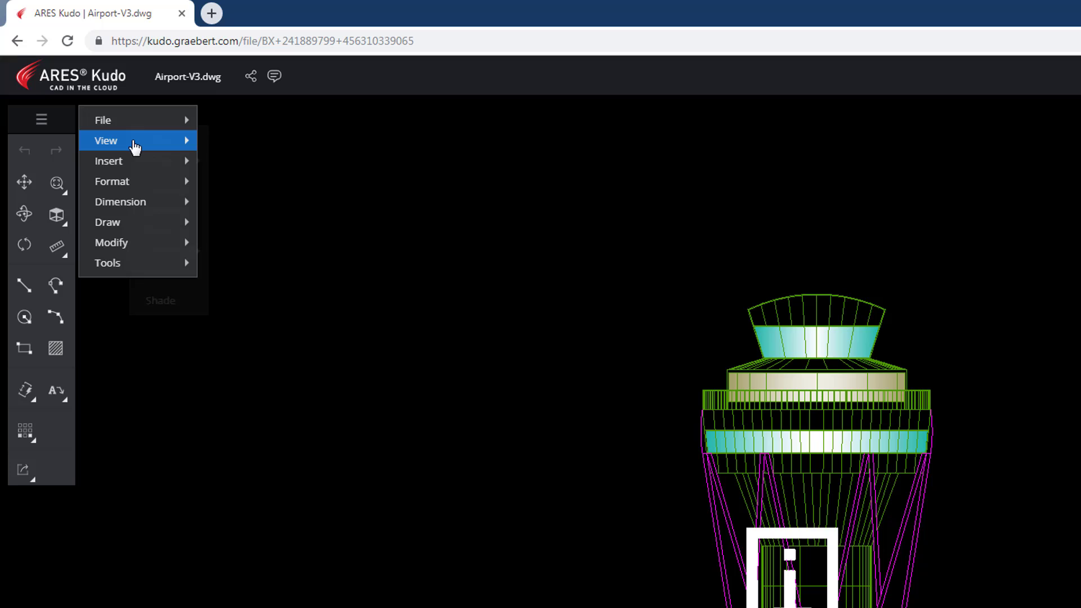
pyautogui.moveTo(136, 190)
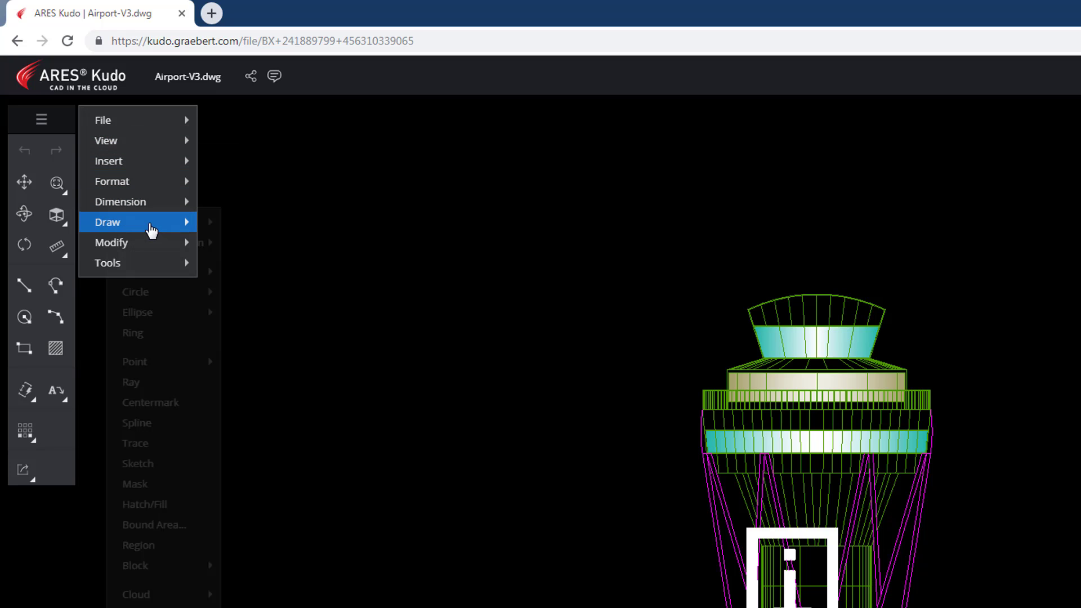
pyautogui.moveTo(158, 271)
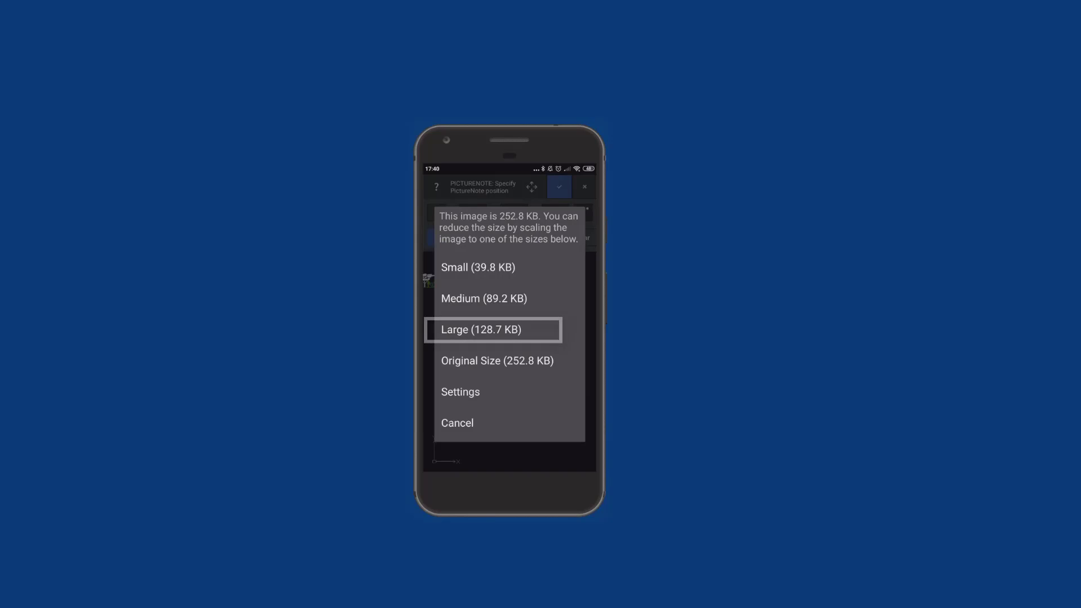
# Step: On the phone, insert the PictureNote image at Large size, name it "air" and describe it as "North view"
pyautogui.click(482, 329)
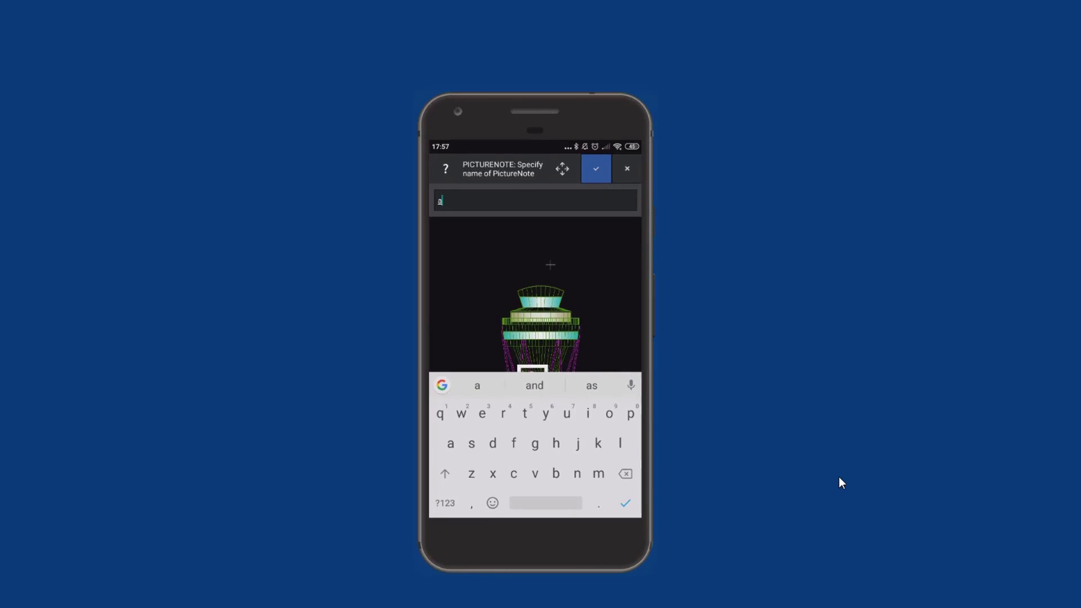
pyautogui.write('ir')
pyautogui.press('Return')
pyautogui.write('north view')
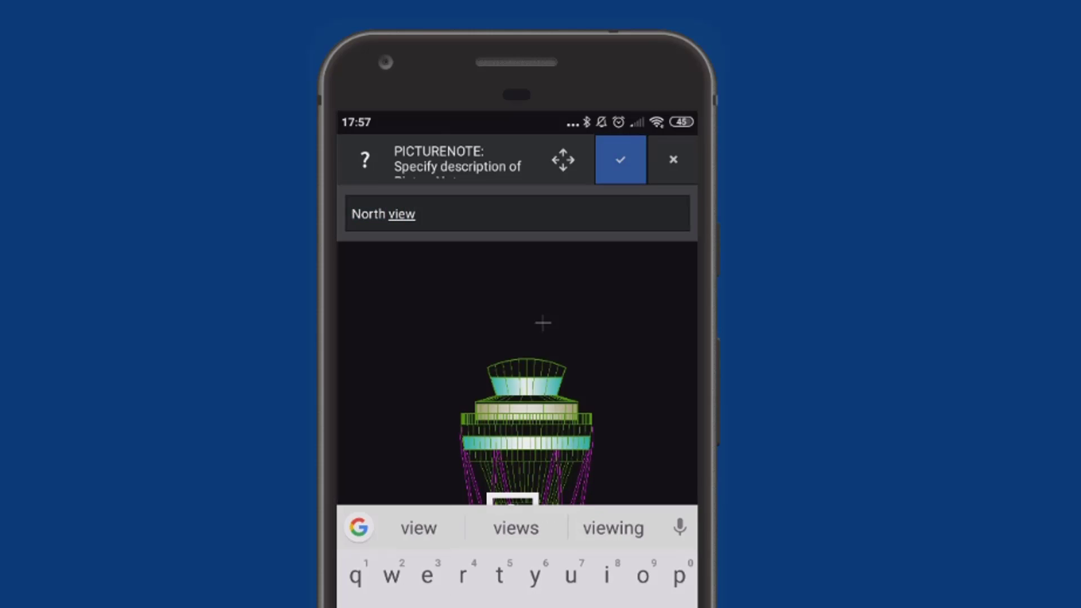
pyautogui.press('Return')
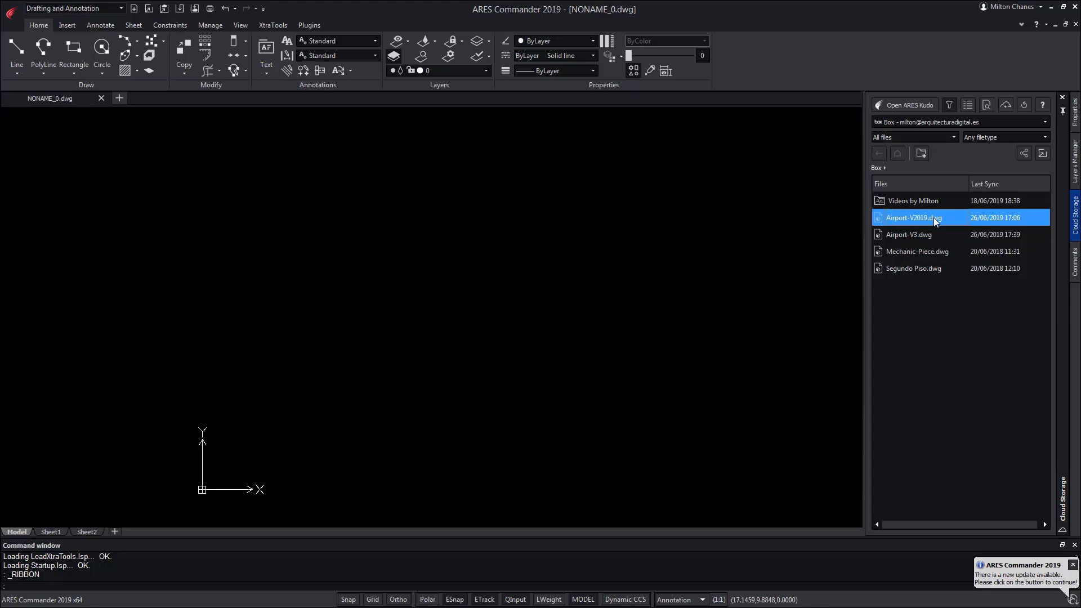
# Step: In ARES Commander, open Airport-V2019.dwg from the Box storage, enable its view-only sharing link and copy the link
pyautogui.doubleClick(914, 218)
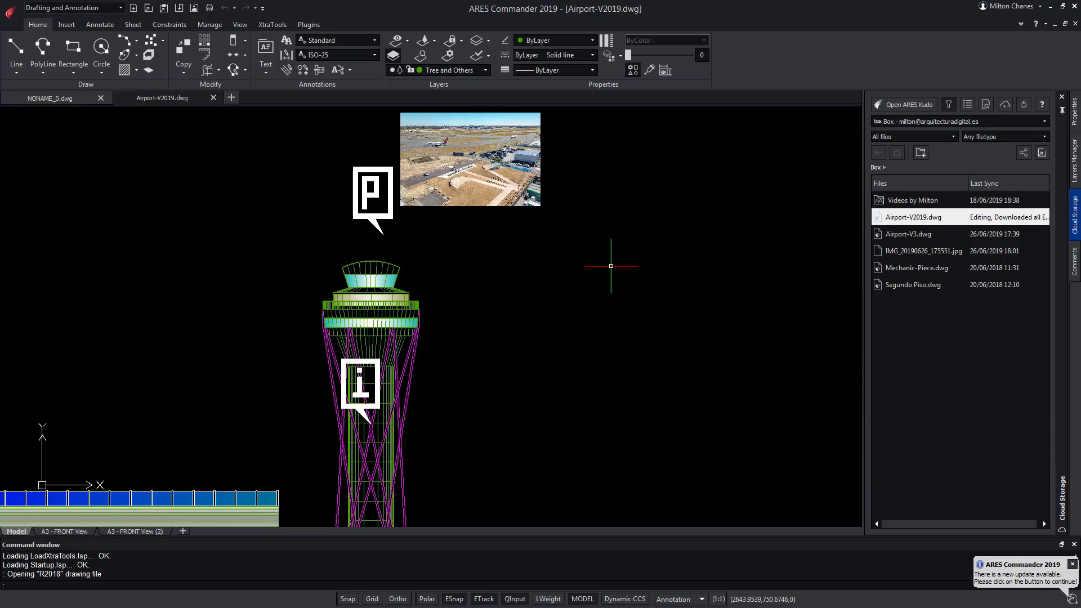
pyautogui.click(1023, 153)
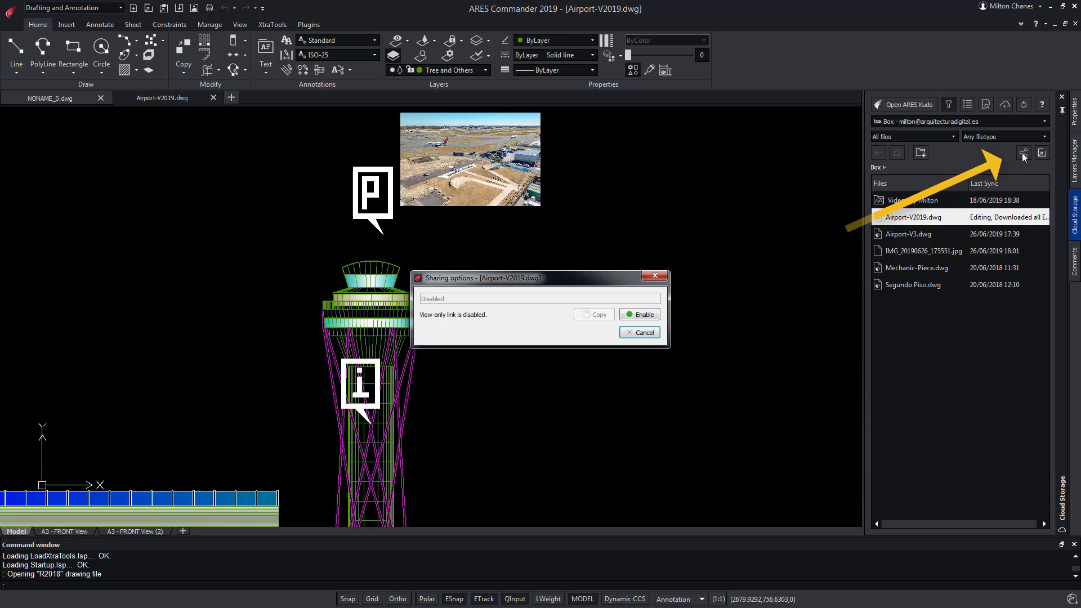
pyautogui.click(650, 317)
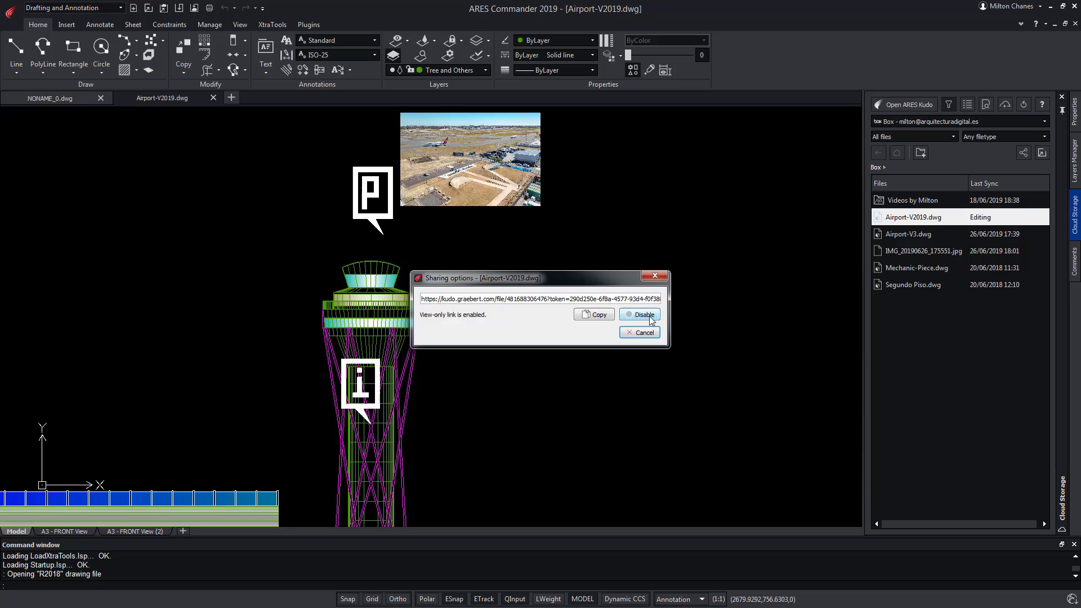
pyautogui.click(602, 318)
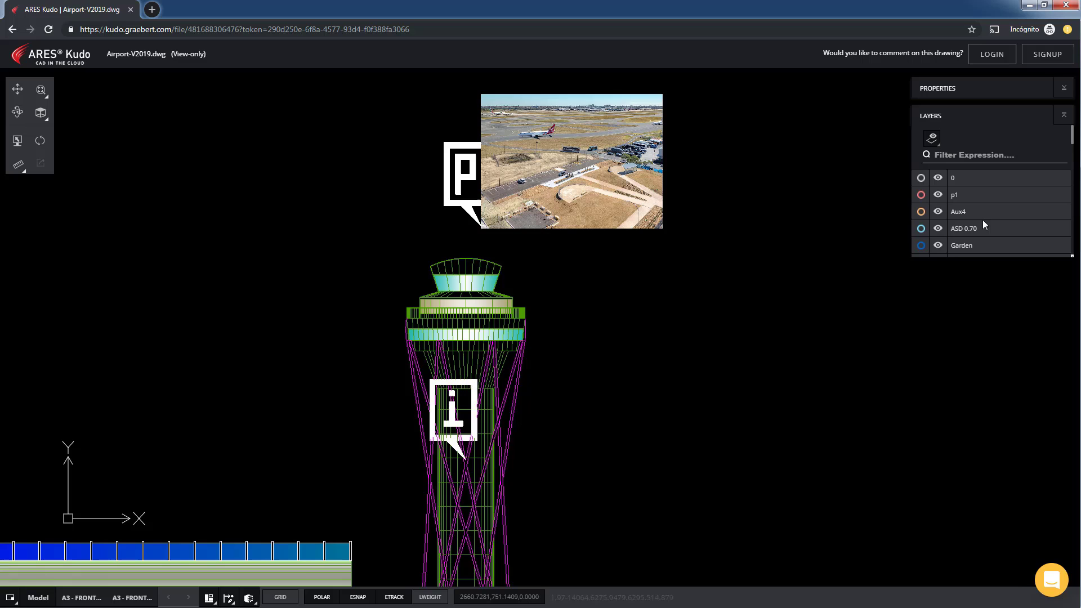
# Step: From the shared view-only drawing in ARES Kudo, log in with the filled-in e-mail and enter the account password
pyautogui.click(1001, 62)
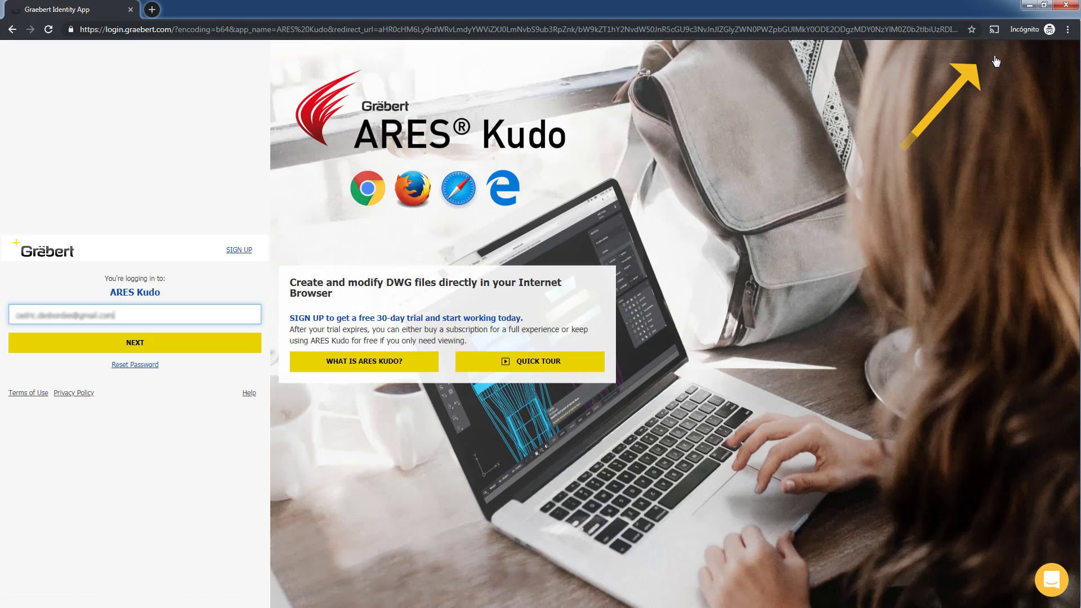
pyautogui.click(208, 347)
pyautogui.click(66, 318)
pyautogui.write('••••')
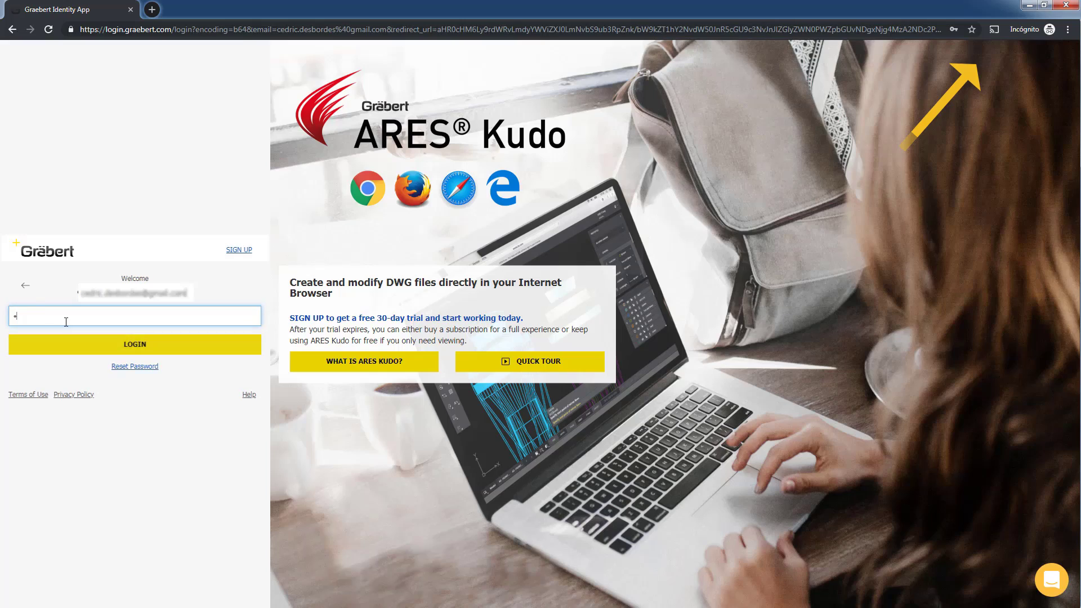
pyautogui.write('•••••')
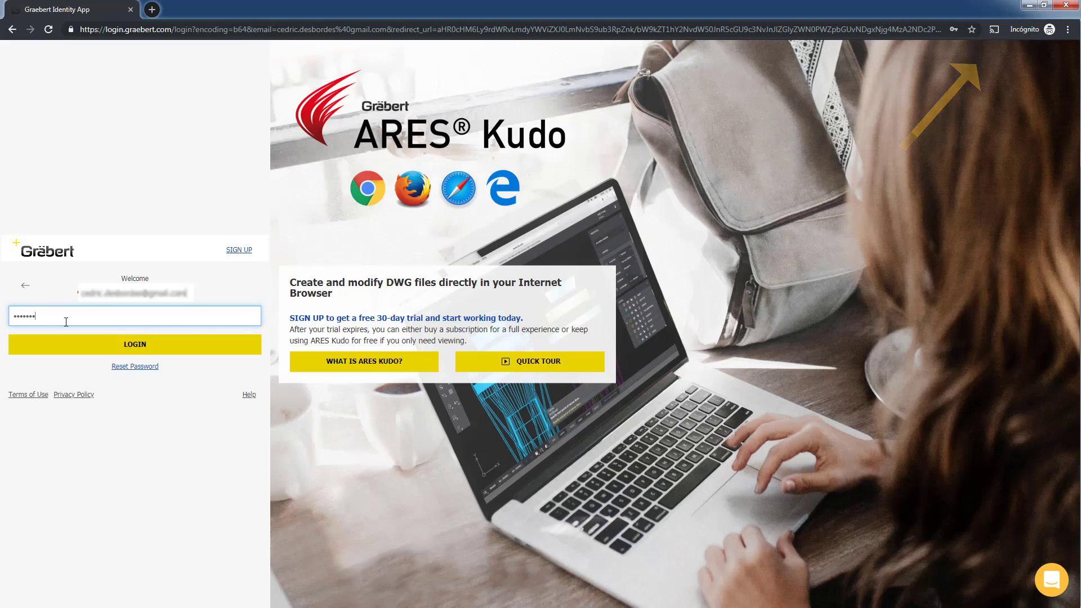
# Step: Start a new comment thread on the view-only drawing and attach the entities of the control tower's head
pyautogui.click(224, 54)
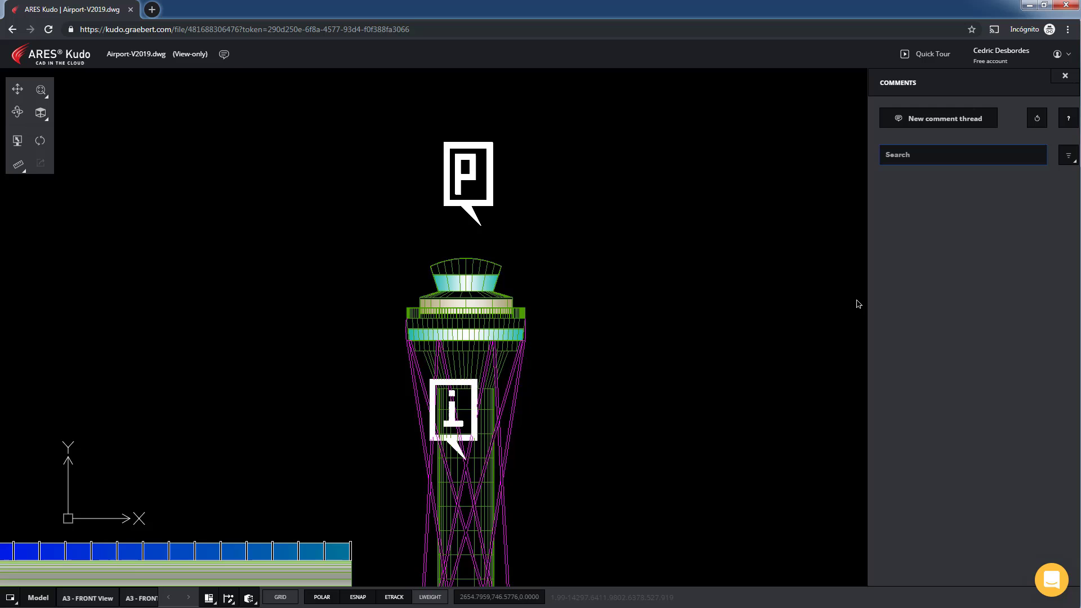
pyautogui.click(946, 124)
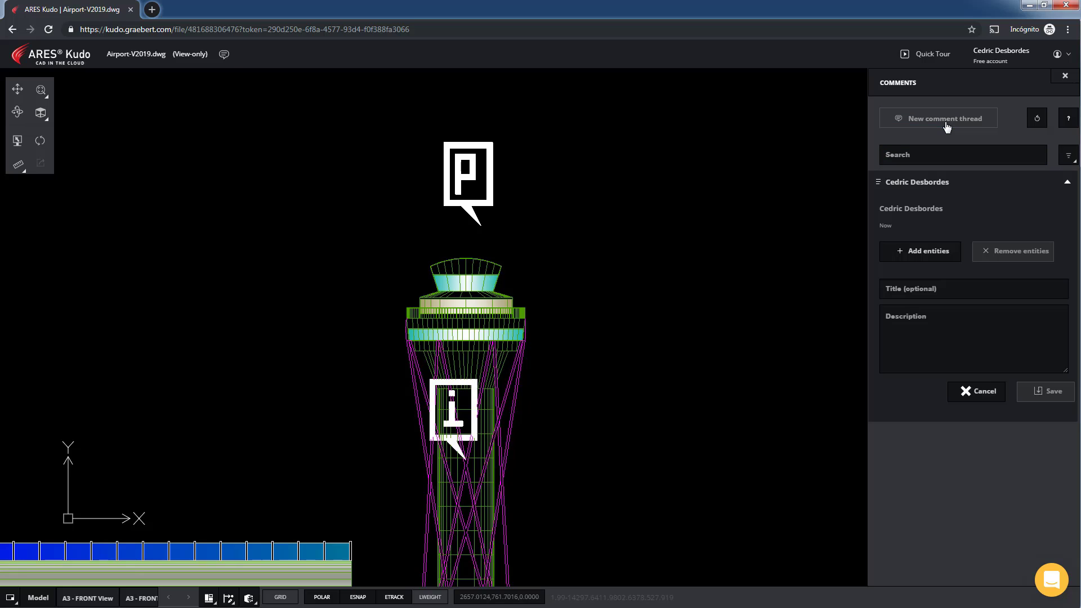
pyautogui.click(928, 251)
pyautogui.moveTo(568, 244); pyautogui.dragTo(383, 368)
pyautogui.press('Return')
# Step: Title the thread "Thanks for all" and enter the description "The project is OK."
pyautogui.click(969, 306)
pyautogui.write('Tha')
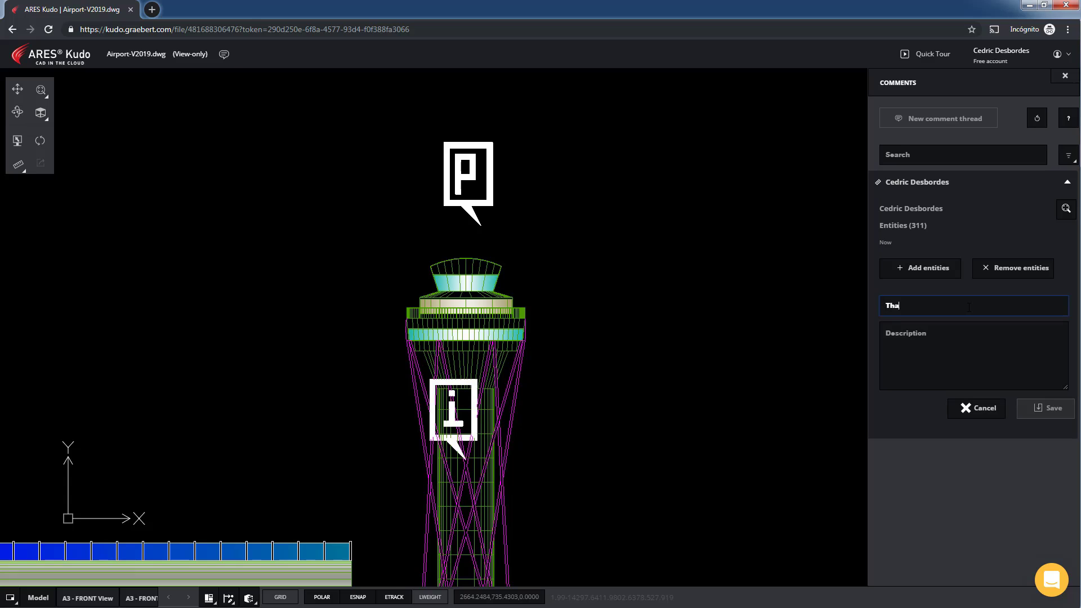
pyautogui.write('nks for all.')
pyautogui.press('BackSpace')
pyautogui.press('BackSpace')
pyautogui.click(928, 339)
pyautogui.write('The project is OK.')
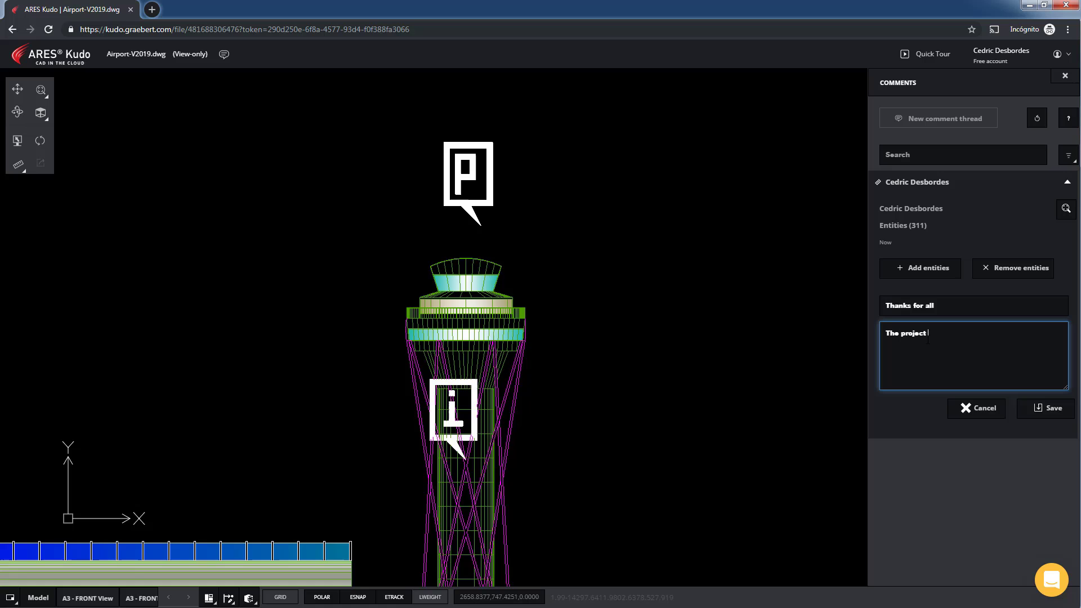